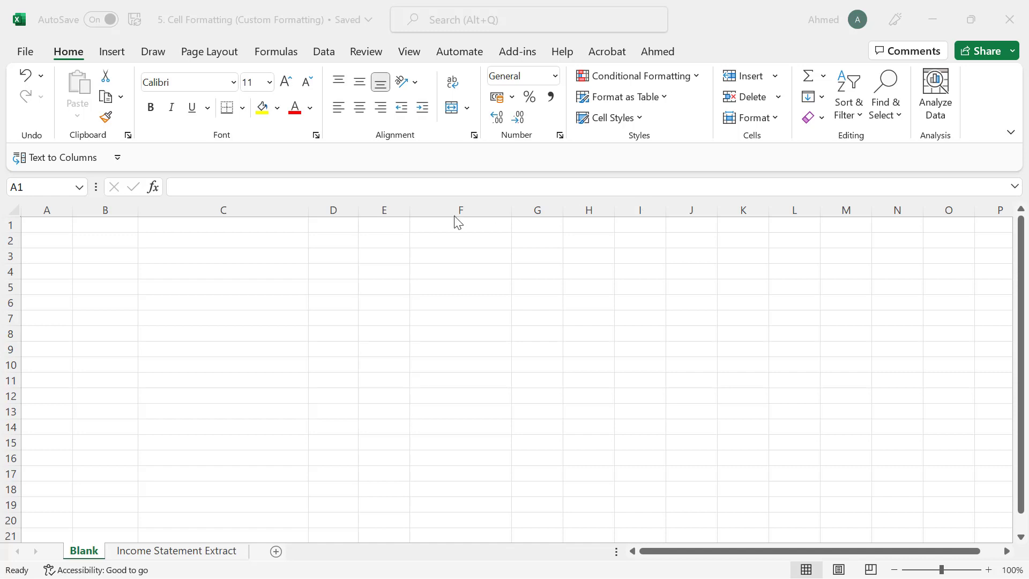
- Select cell C2 and look through the list of available number formats without applying one
{"action": "left_click", "coordinate": [236, 237]}
{"action": "left_click", "coordinate": [236, 236]}
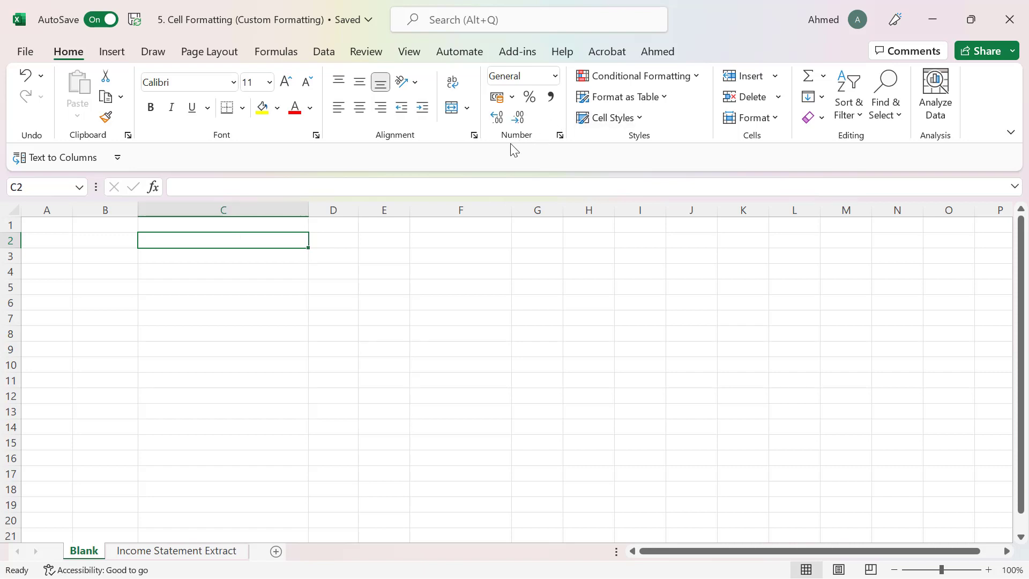
{"action": "left_click", "coordinate": [555, 76]}
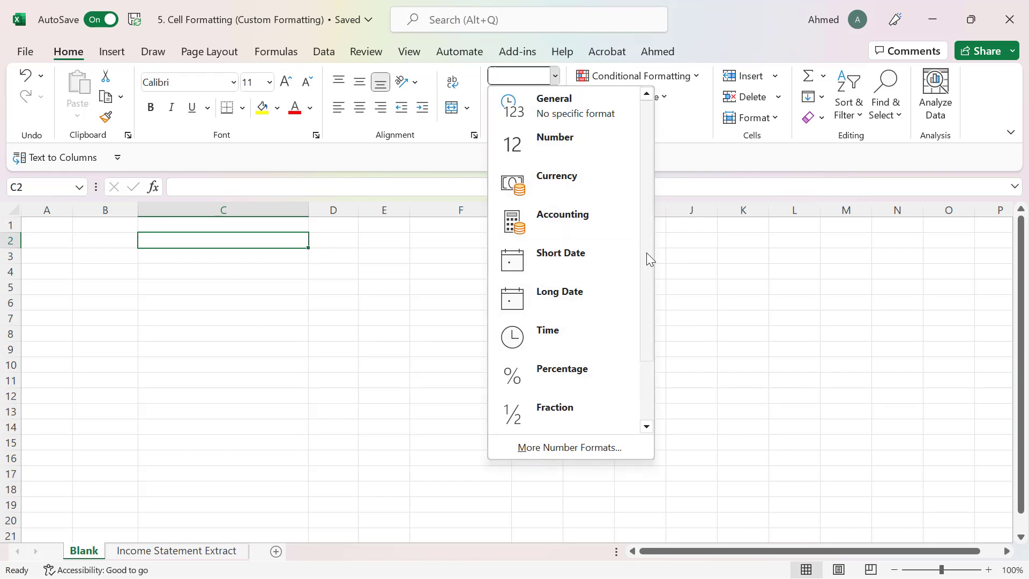
{"action": "scroll", "coordinate": [646, 332], "scroll_direction": "down", "scroll_amount": 1}
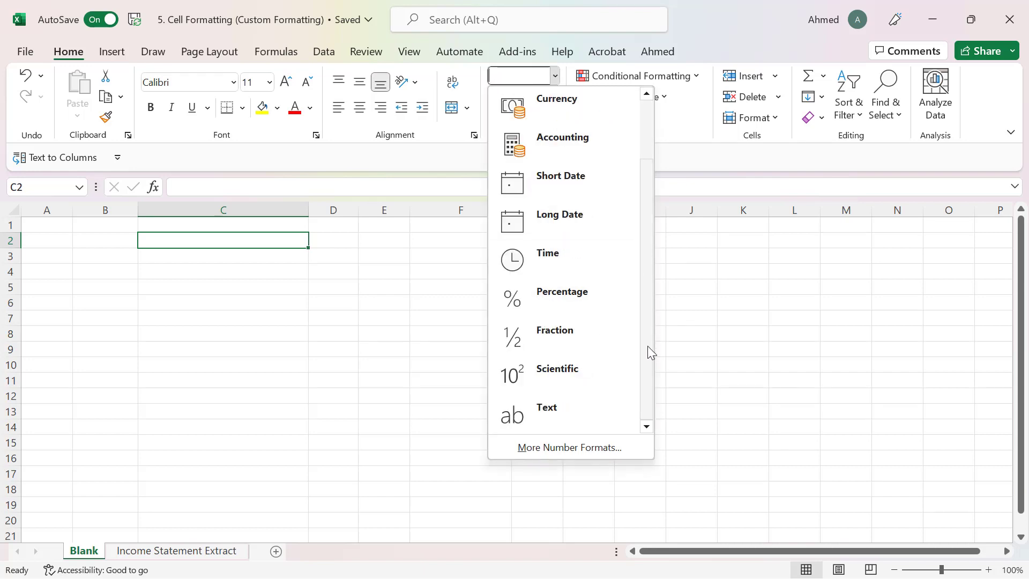
{"action": "left_click", "coordinate": [417, 161]}
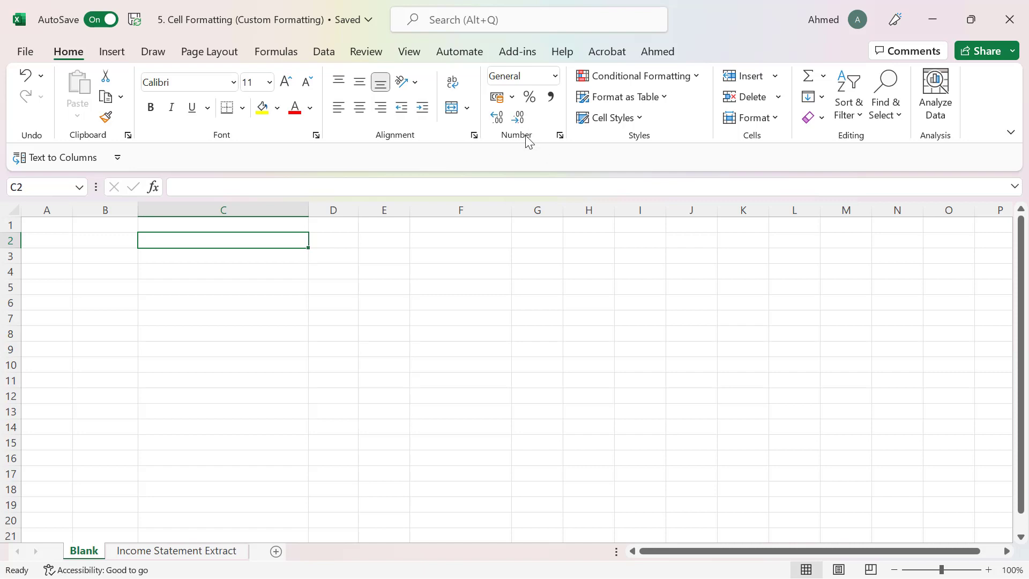
- Format cell C2 with the Number category, two decimal places and the 1000 separator
{"action": "left_click", "coordinate": [560, 136]}
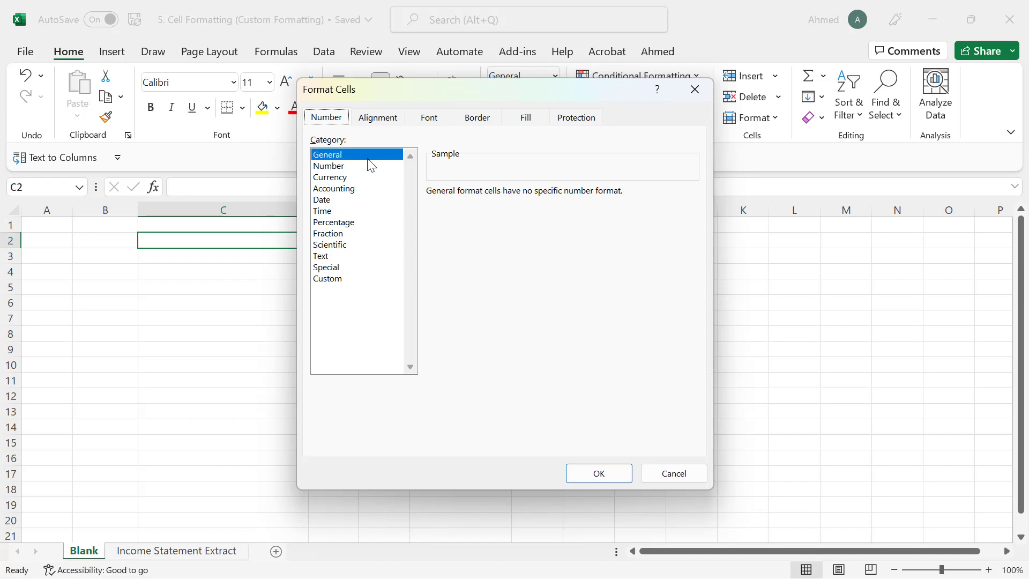
{"action": "left_click", "coordinate": [338, 168]}
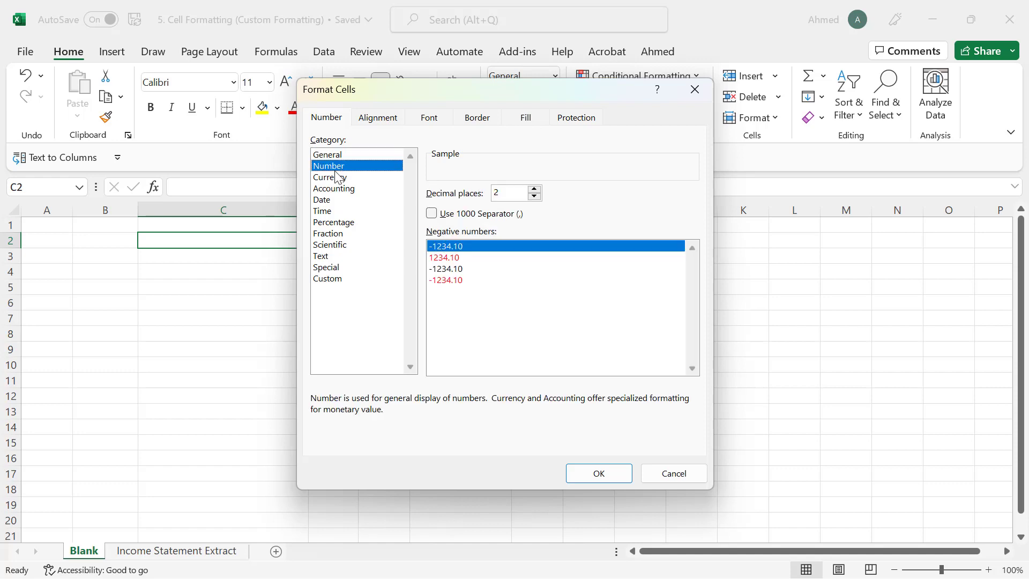
{"action": "left_click", "coordinate": [332, 202]}
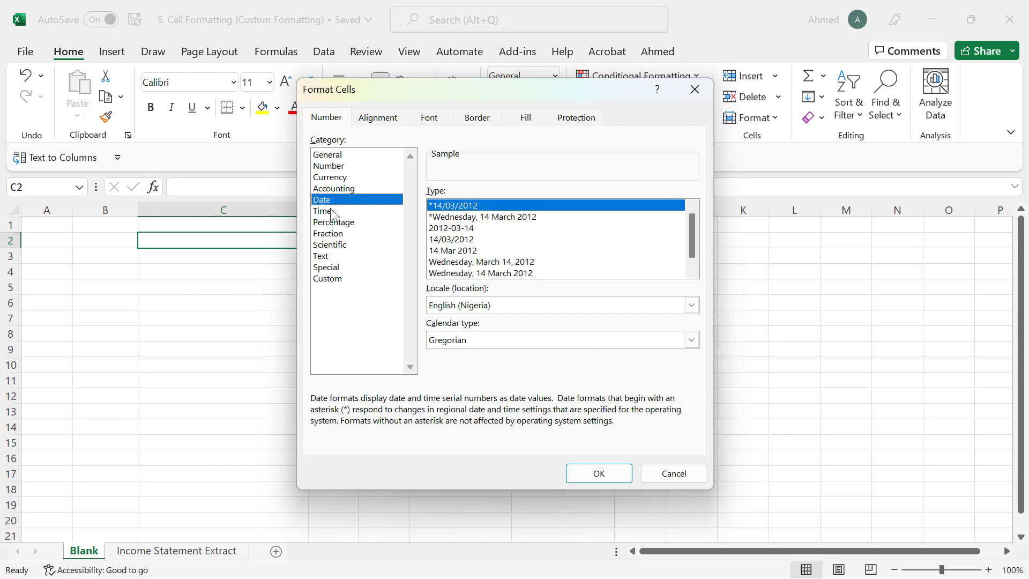
{"action": "left_click", "coordinate": [336, 280]}
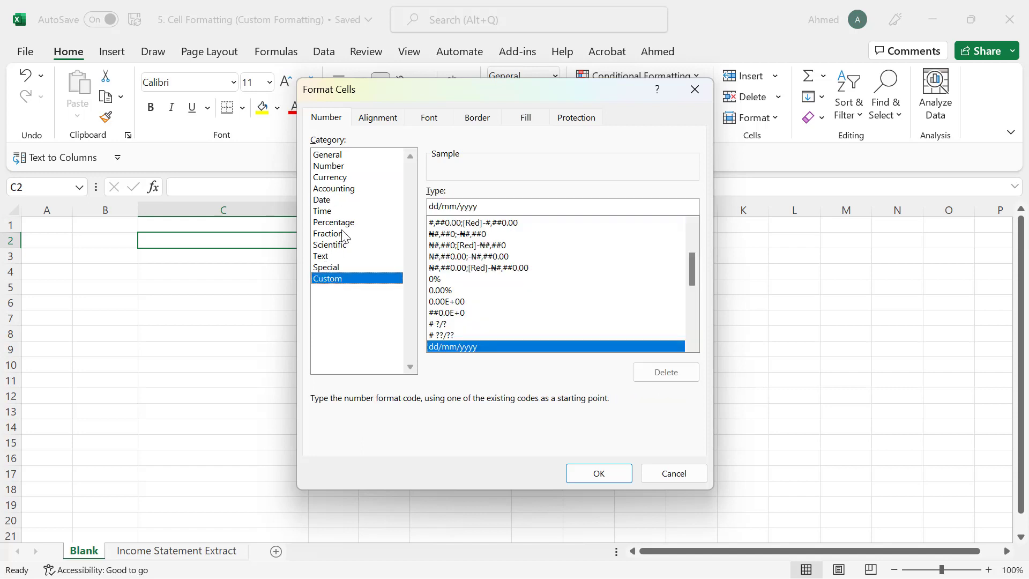
{"action": "left_click", "coordinate": [339, 167]}
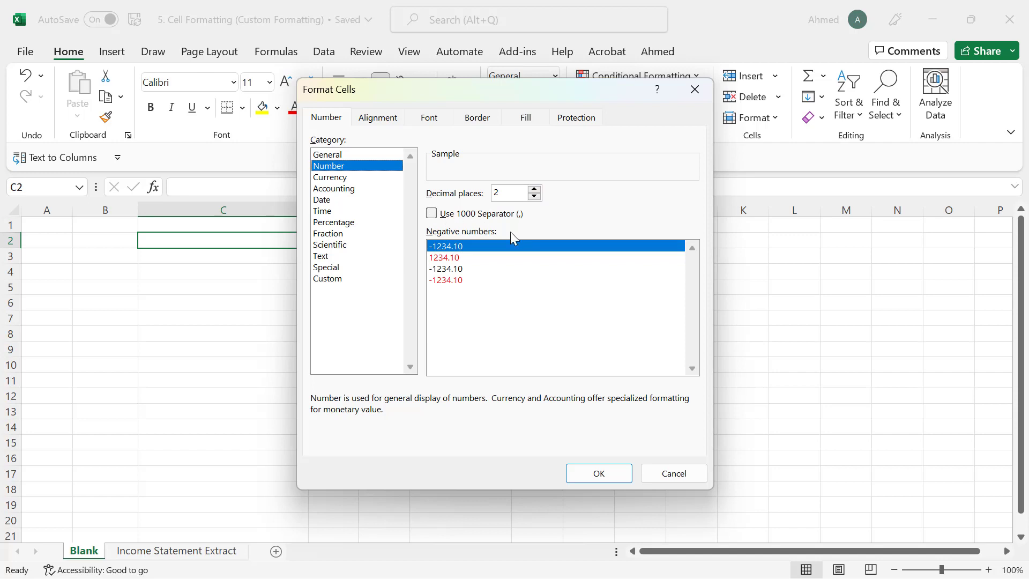
{"action": "left_click", "coordinate": [433, 214]}
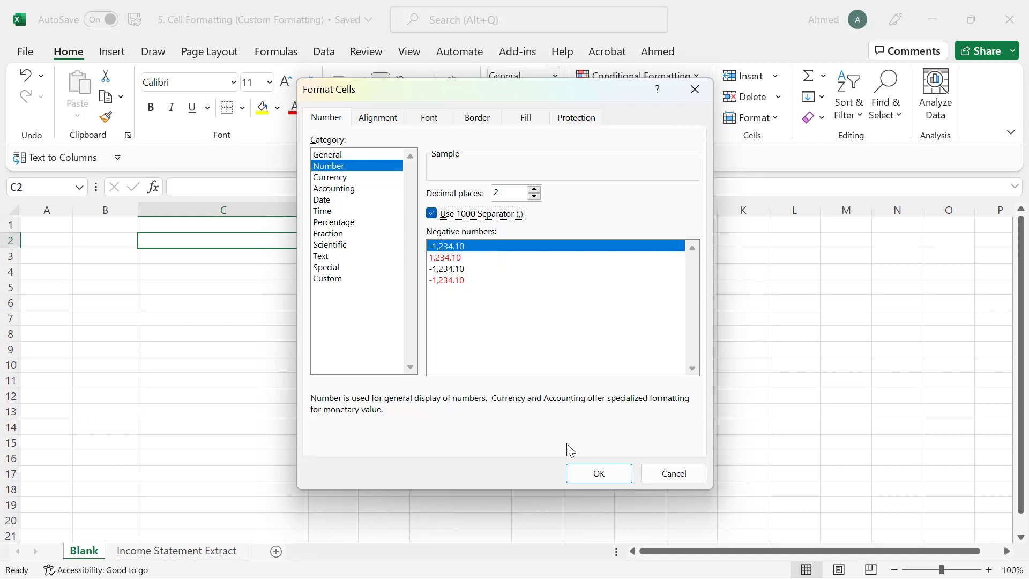
{"action": "left_click", "coordinate": [598, 474]}
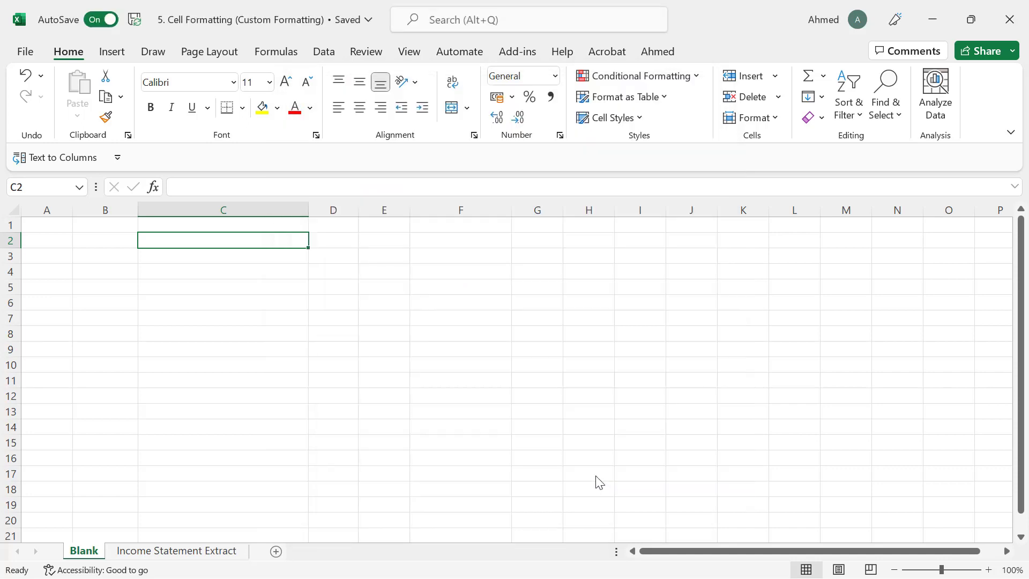
{"action": "left_click", "coordinate": [572, 460]}
- Test the number format in cell C2 by entering 1,000 and replacing it with -1000
{"action": "left_click", "coordinate": [225, 240]}
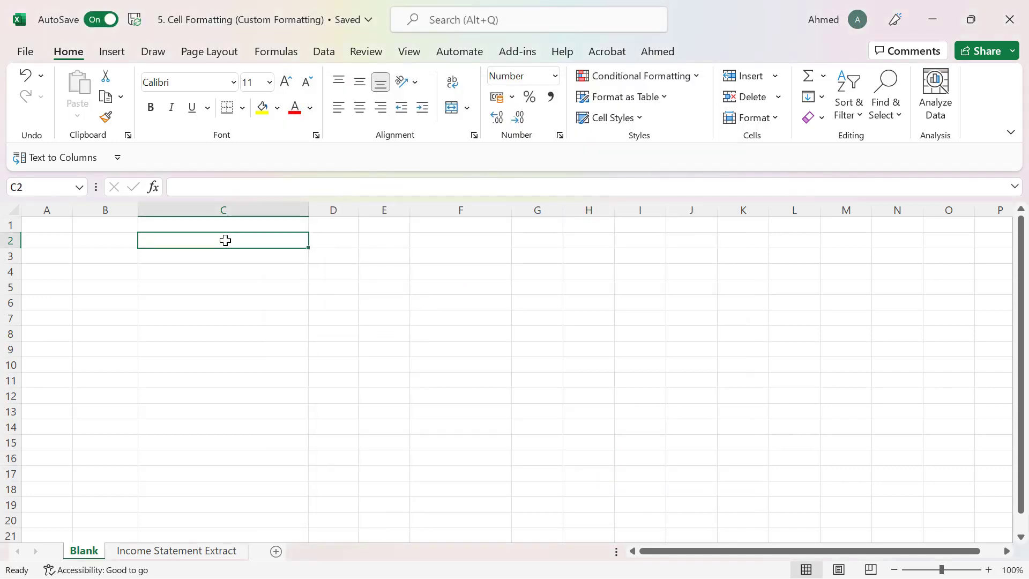
{"action": "type", "text": "1"}
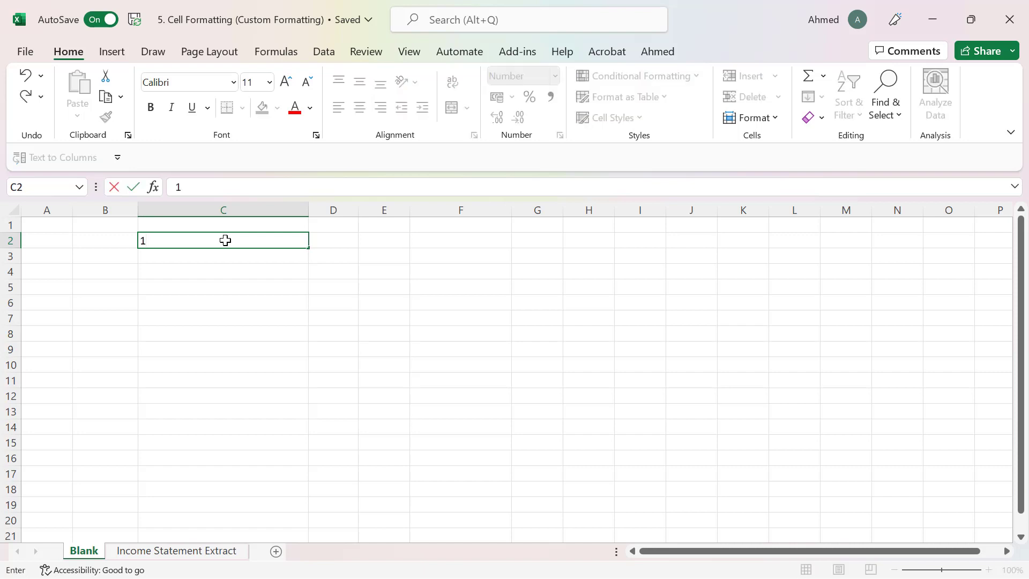
{"action": "type", "text": ",000"}
{"action": "key", "text": "Return"}
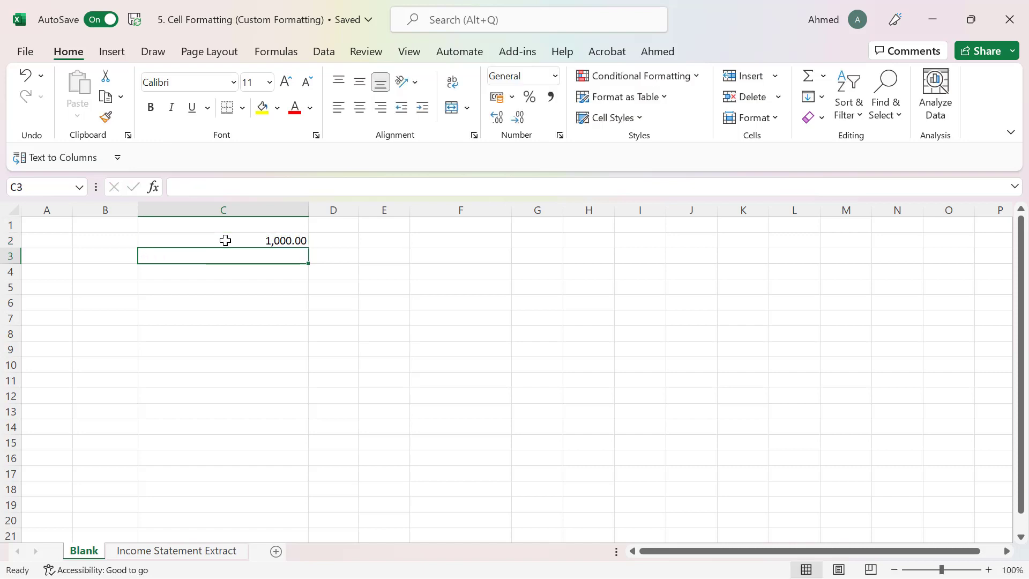
{"action": "left_click", "coordinate": [307, 237]}
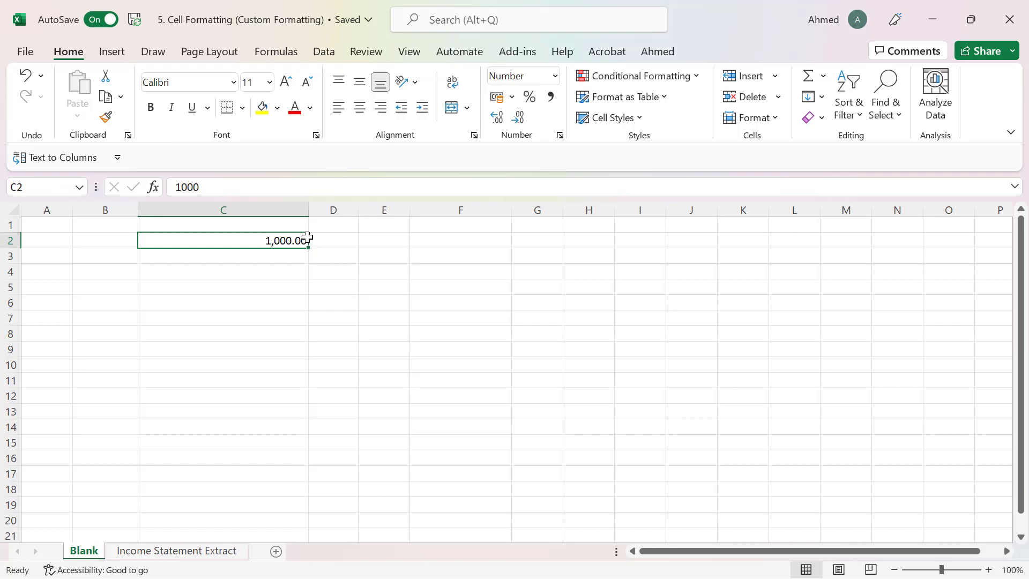
{"action": "type", "text": "-1000"}
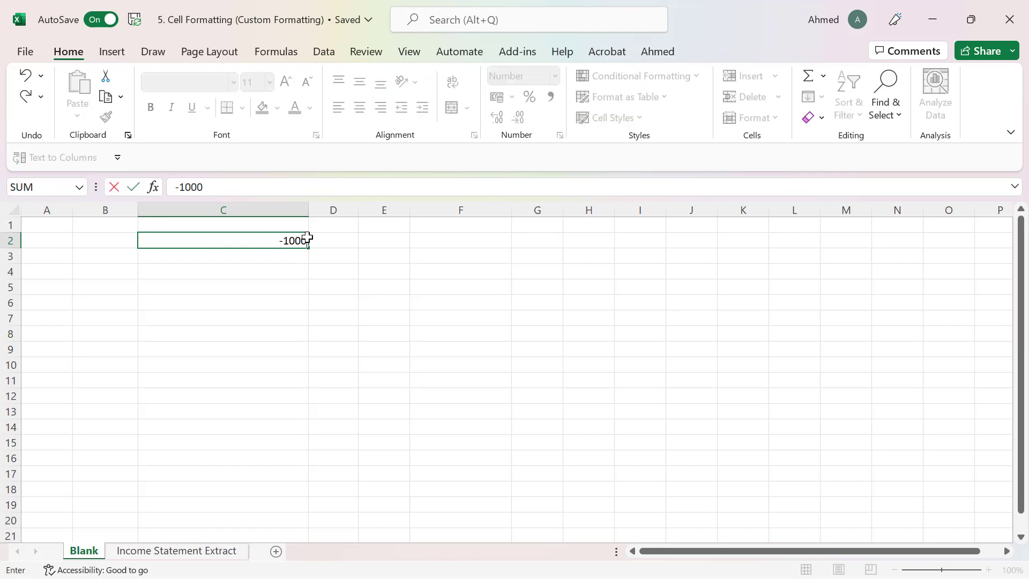
{"action": "key", "text": "Return"}
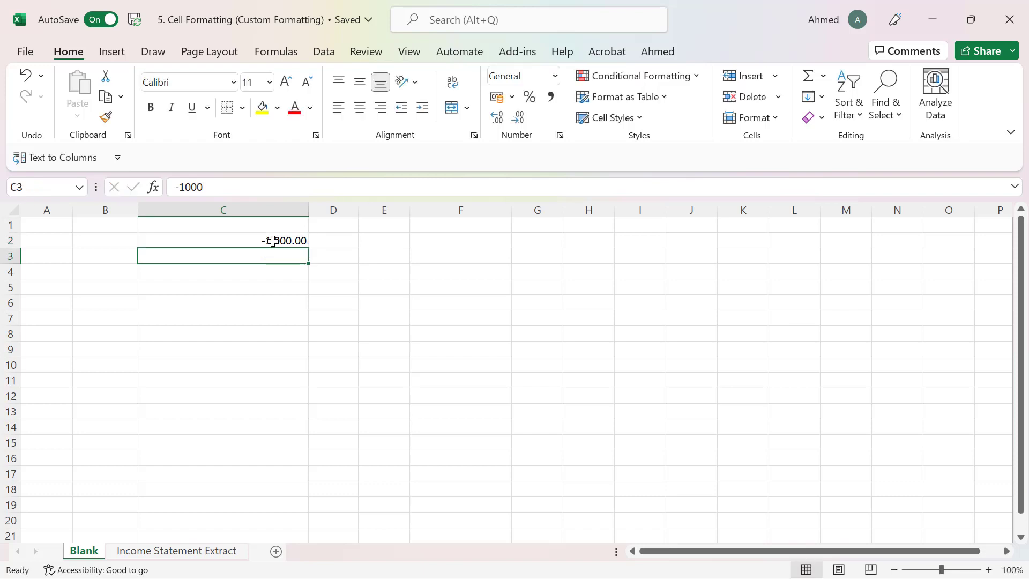
- Change the negative number style of cell C2 to red with a minus sign (-1,234.10)
{"action": "left_click", "coordinate": [273, 241]}
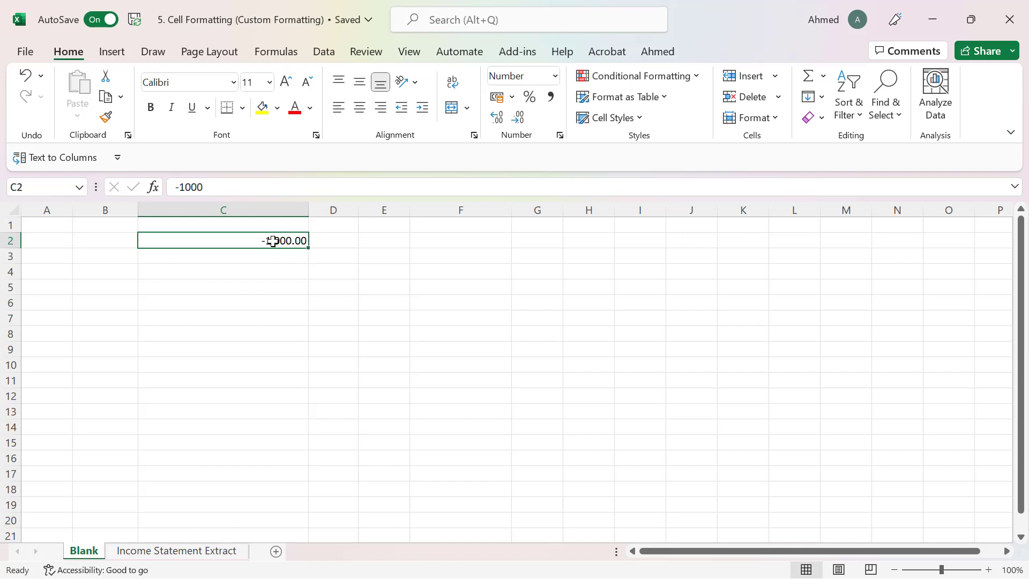
{"action": "key", "text": "ctrl+1"}
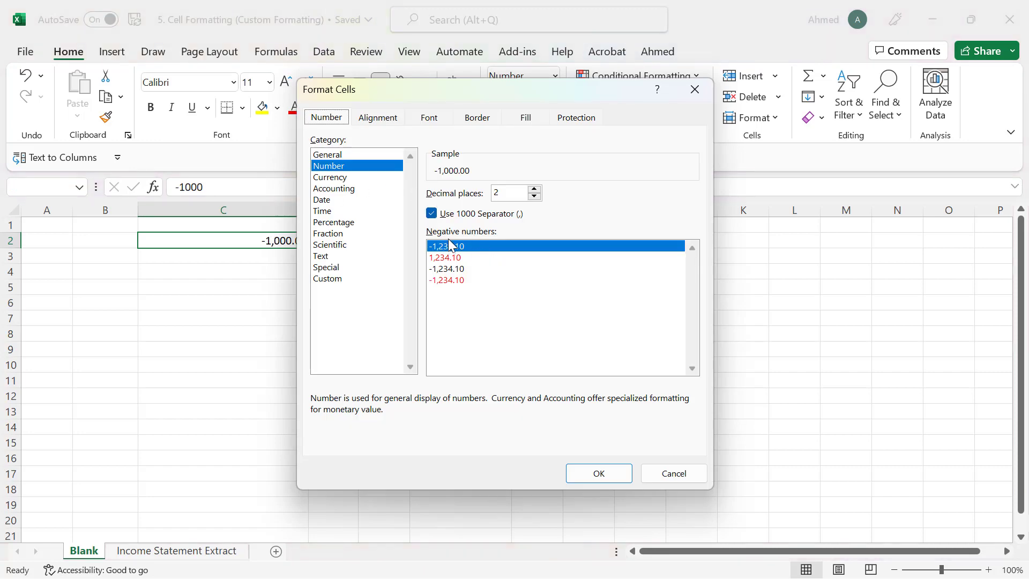
{"action": "left_click", "coordinate": [470, 281]}
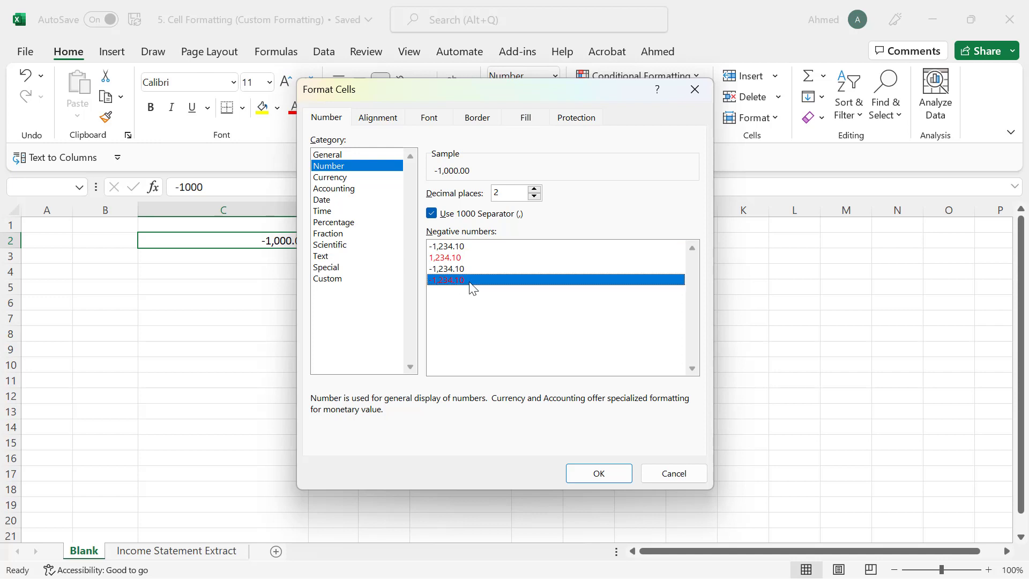
{"action": "left_click", "coordinate": [593, 474]}
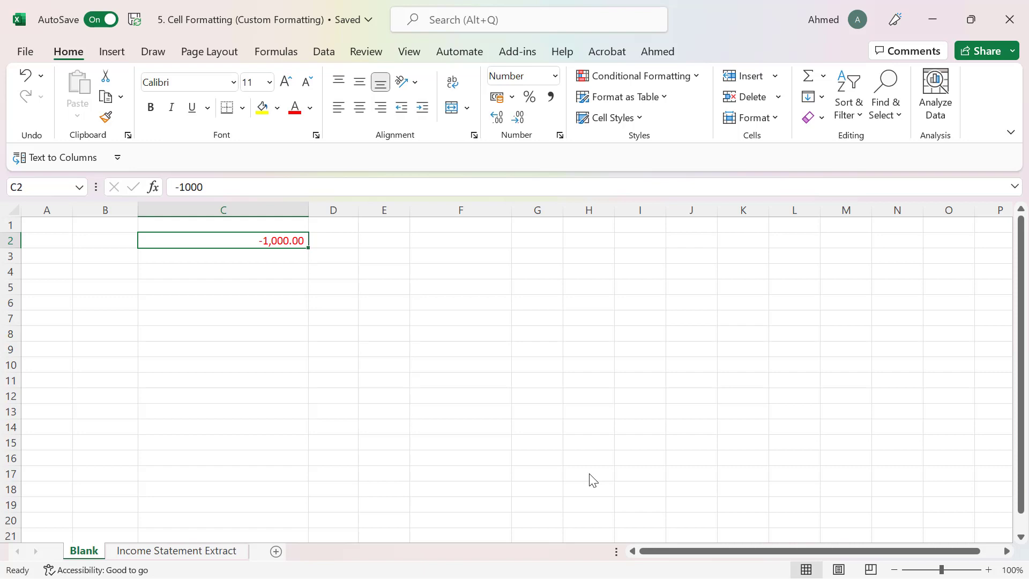
- Test the red negative style in cell C2 by entering -500 and replacing it with 600
{"action": "type", "text": "-500"}
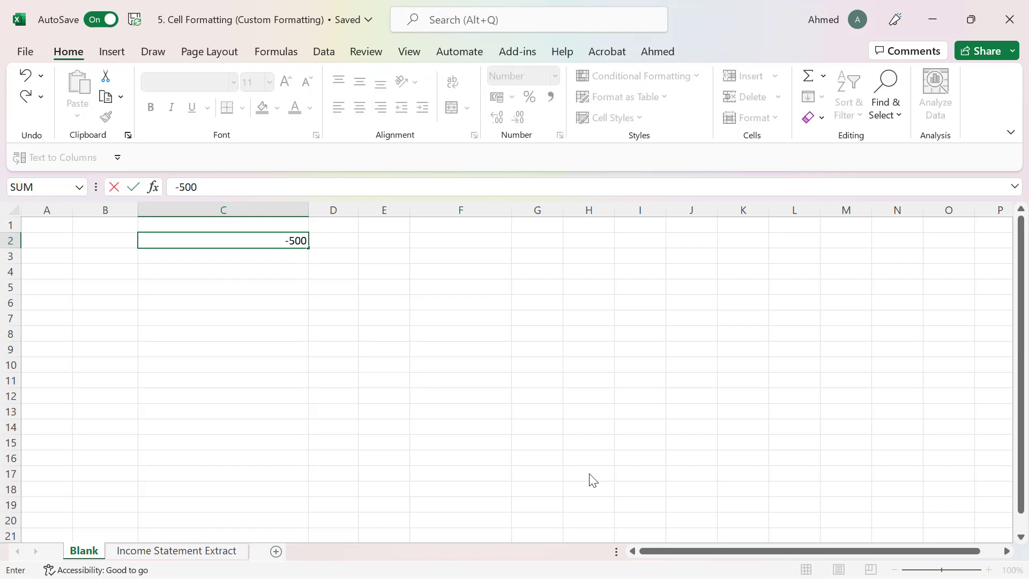
{"action": "key", "text": "Return"}
{"action": "key", "text": "Up"}
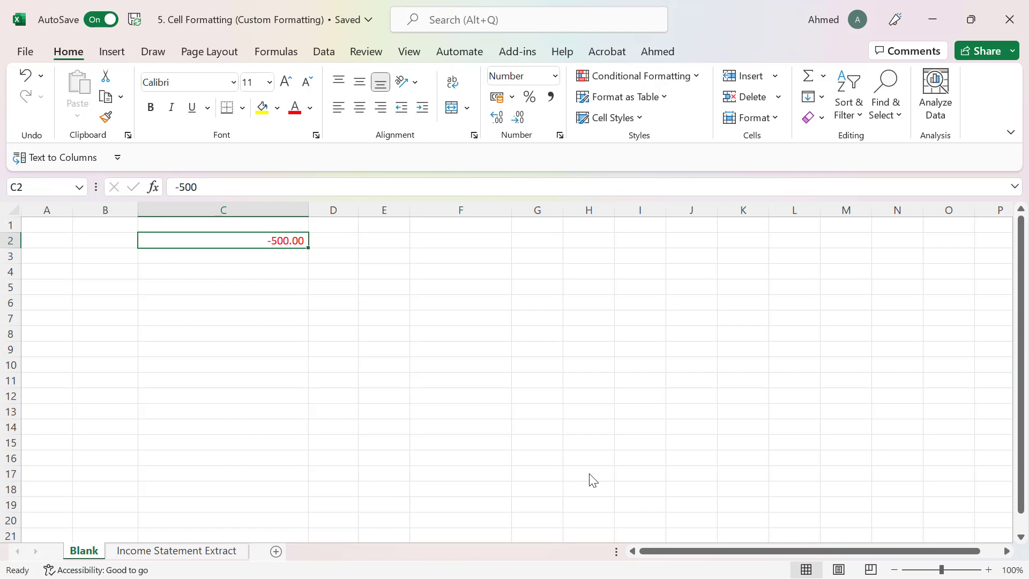
{"action": "type", "text": "600"}
{"action": "key", "text": "Return"}
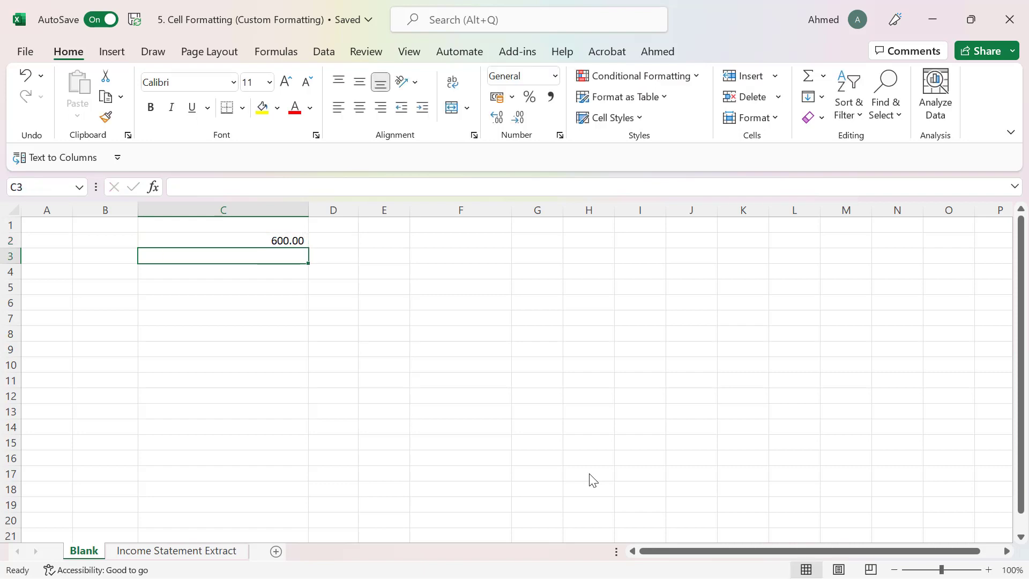
{"action": "key", "text": "Up"}
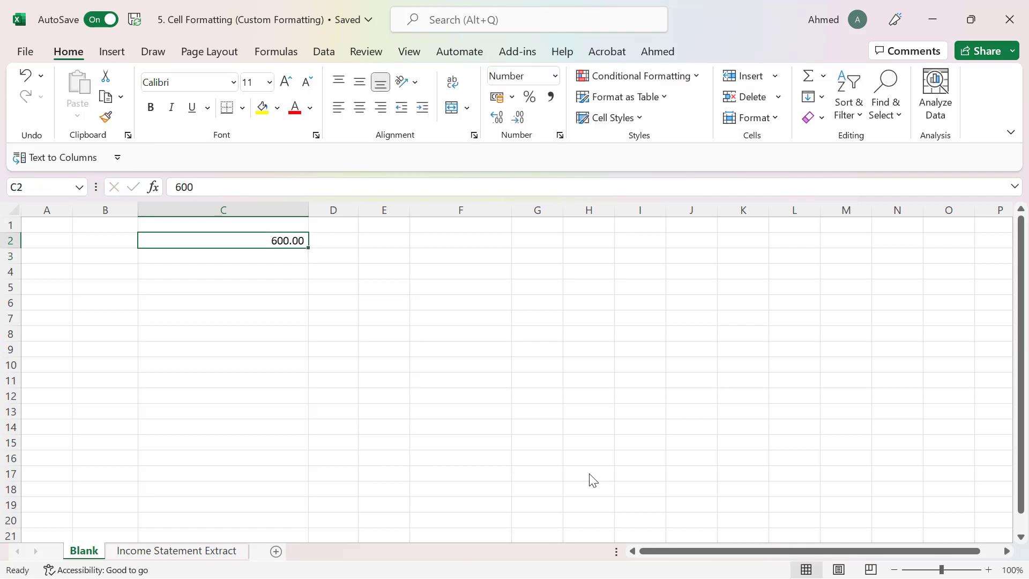